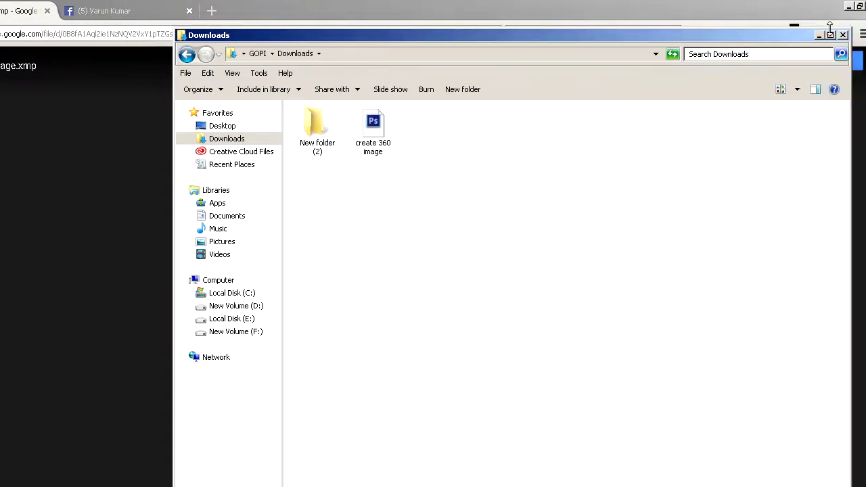
Close the Downloads folder window to return to the Google Drive download page
{"action": "left_click", "coordinate": [805, 35]}
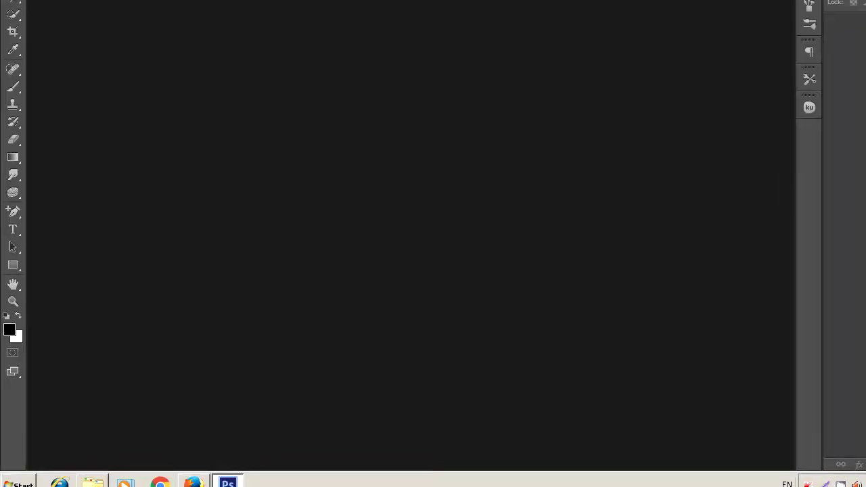
Create a new 6000×3000 px, 72 ppi document with a white background
{"action": "left_click", "coordinate": [38, 8]}
{"action": "left_click", "coordinate": [48, 23]}
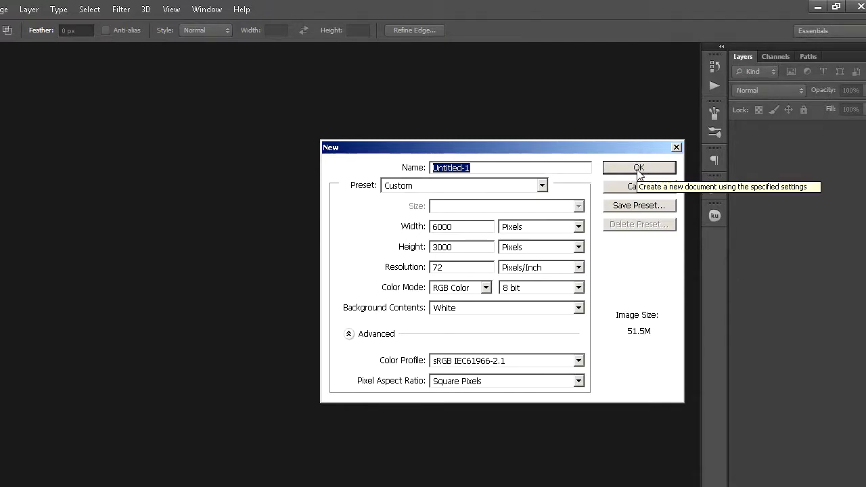
{"action": "left_click", "coordinate": [637, 169]}
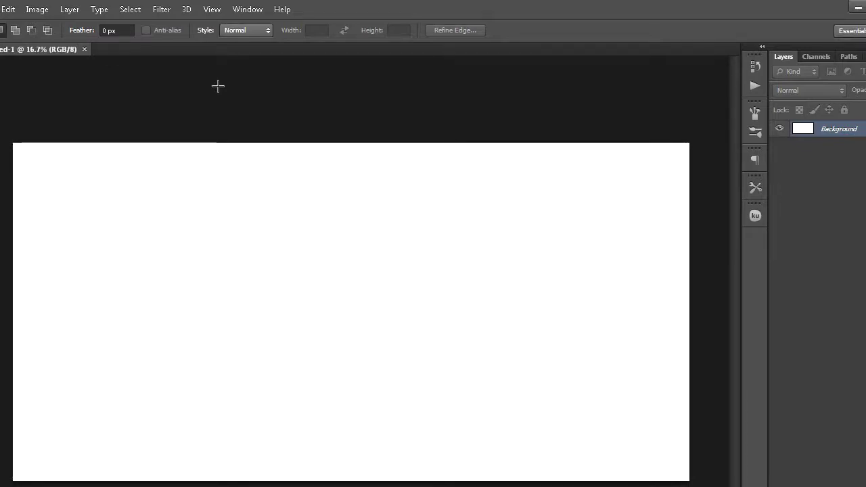
Place the 'panorama 2' image from the Desktop into the new document
{"action": "left_click", "coordinate": [37, 10]}
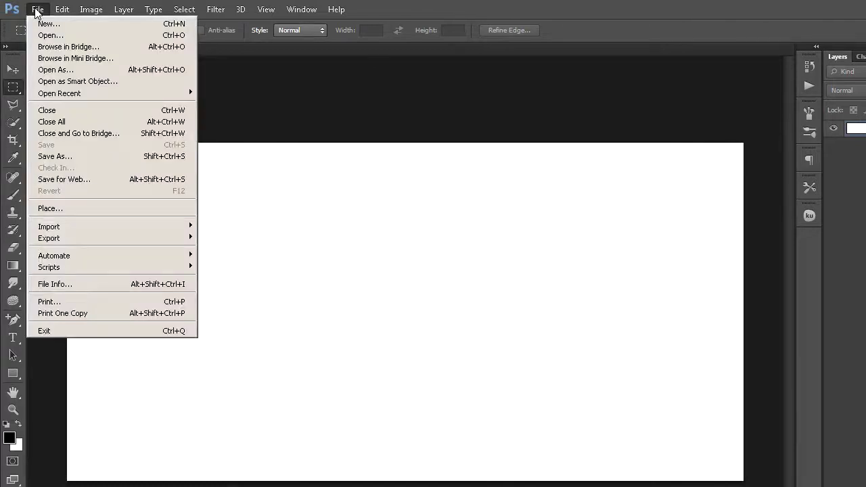
{"action": "left_click", "coordinate": [63, 208]}
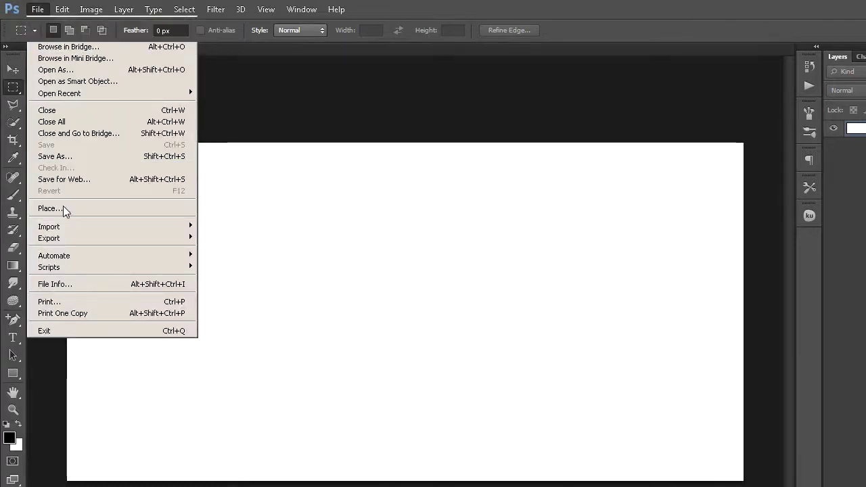
{"action": "left_click", "coordinate": [399, 363]}
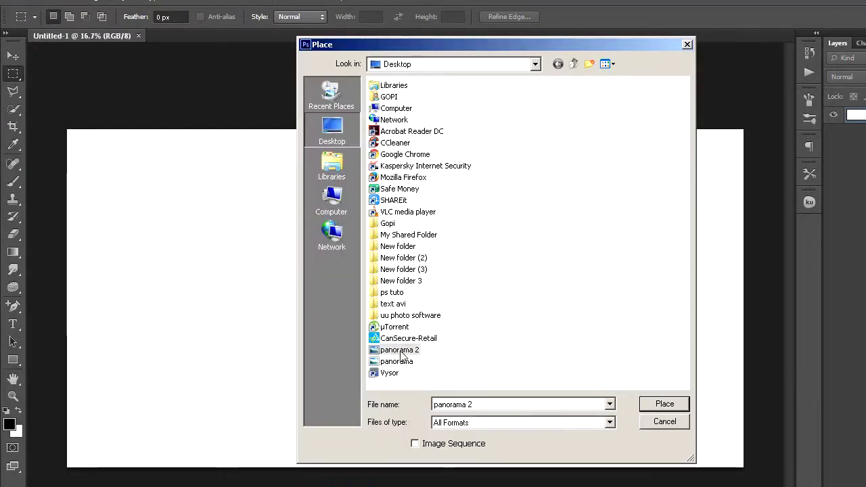
{"action": "left_click", "coordinate": [644, 363]}
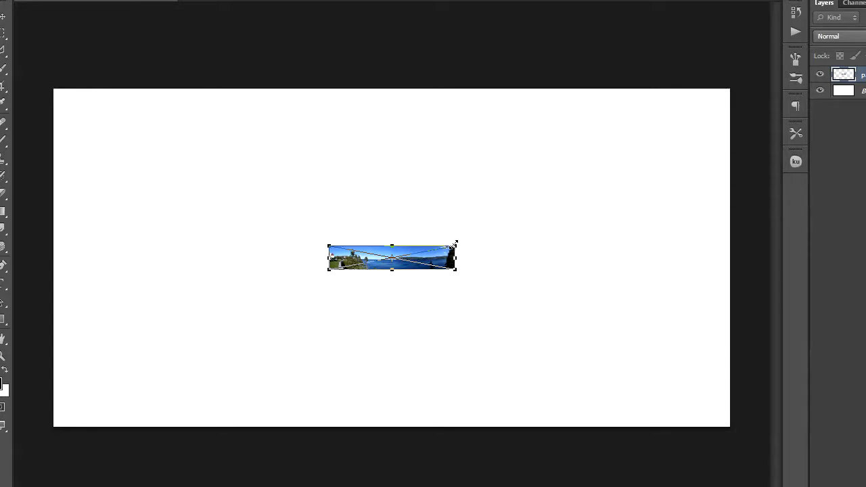
Stretch panorama 2 to fill the 6000×3000 canvas, commit the placement, and rasterize the layer
{"action": "left_click_drag", "start_coordinate": [456, 242], "coordinate": [648, 206]}
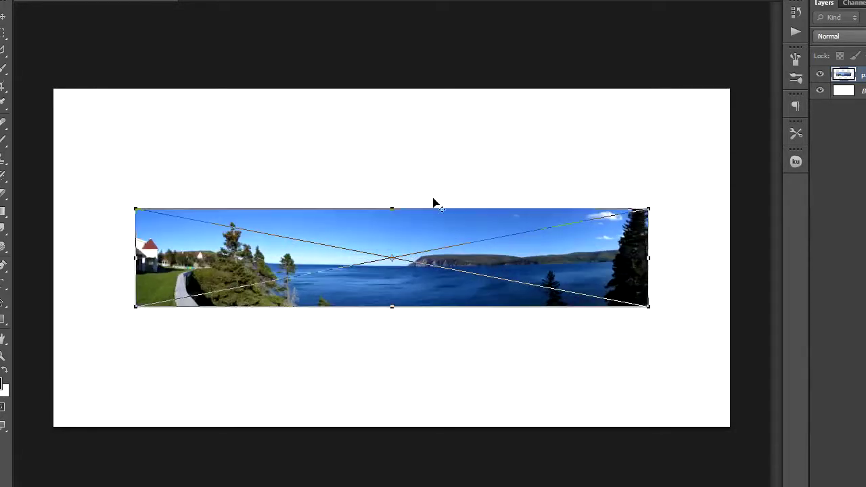
{"action": "left_click_drag", "start_coordinate": [399, 206], "coordinate": [406, 125]}
{"action": "mouse_move", "coordinate": [624, 297]}
{"action": "left_mouse_down"}
{"action": "mouse_move", "coordinate": [650, 301]}
{"action": "mouse_move", "coordinate": [637, 298]}
{"action": "left_mouse_up"}
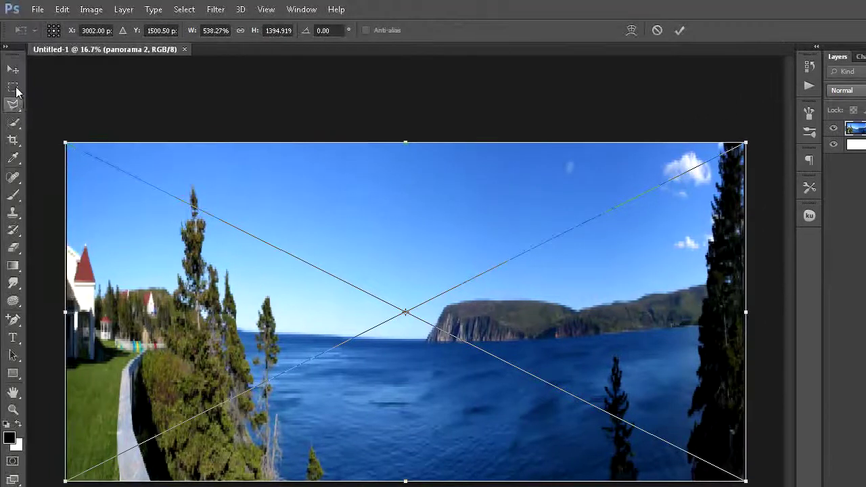
{"action": "left_click", "coordinate": [14, 88]}
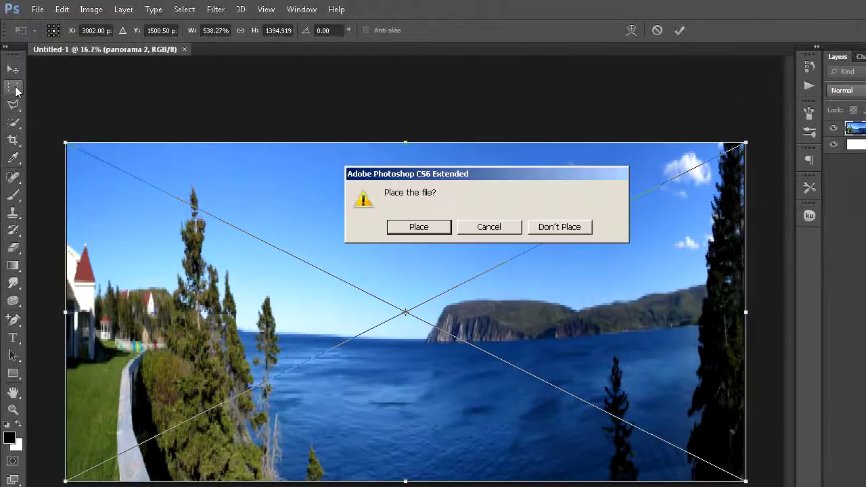
{"action": "left_click", "coordinate": [438, 230]}
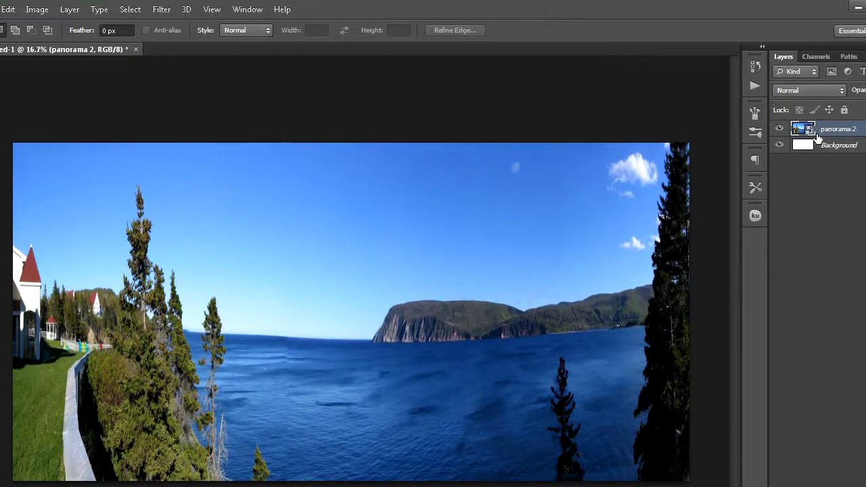
{"action": "right_click", "coordinate": [778, 134]}
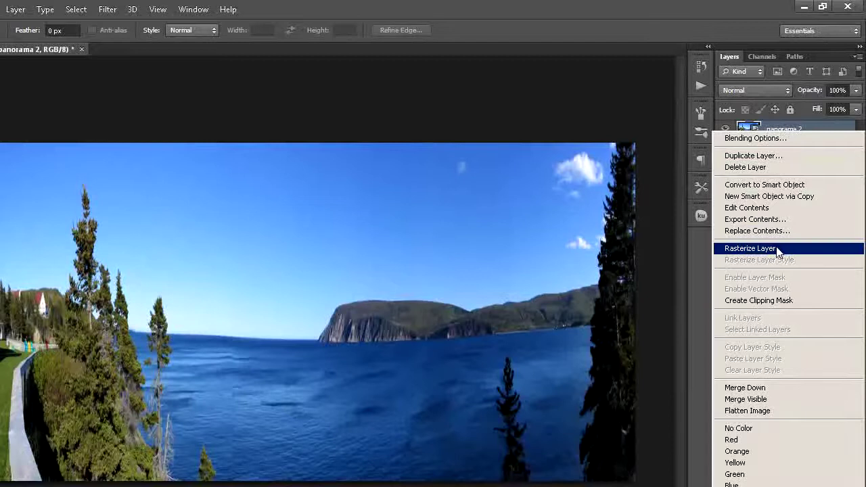
{"action": "left_click", "coordinate": [778, 250]}
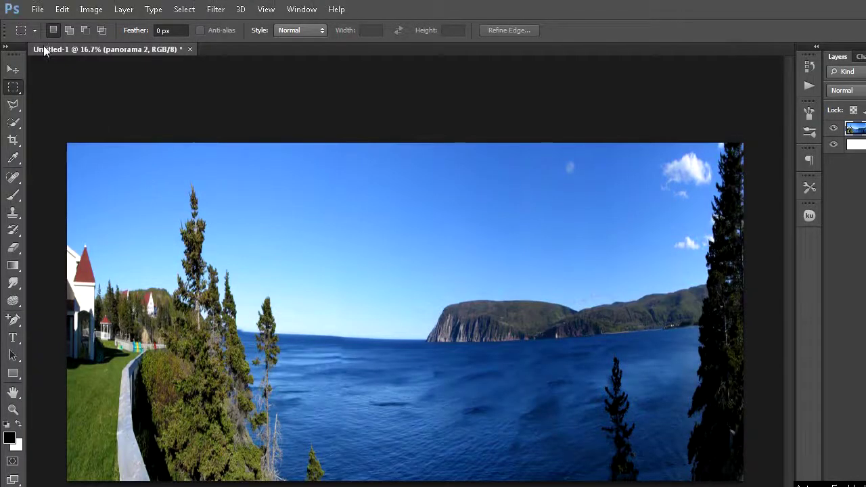
Import the 'create 360 image' XMP template from Downloads into File Info, replacing existing properties
{"action": "left_click", "coordinate": [36, 9]}
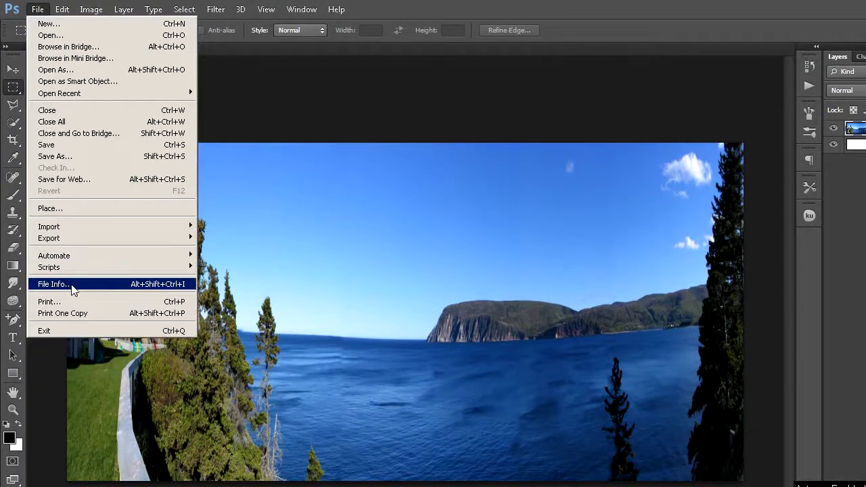
{"action": "left_click", "coordinate": [72, 287]}
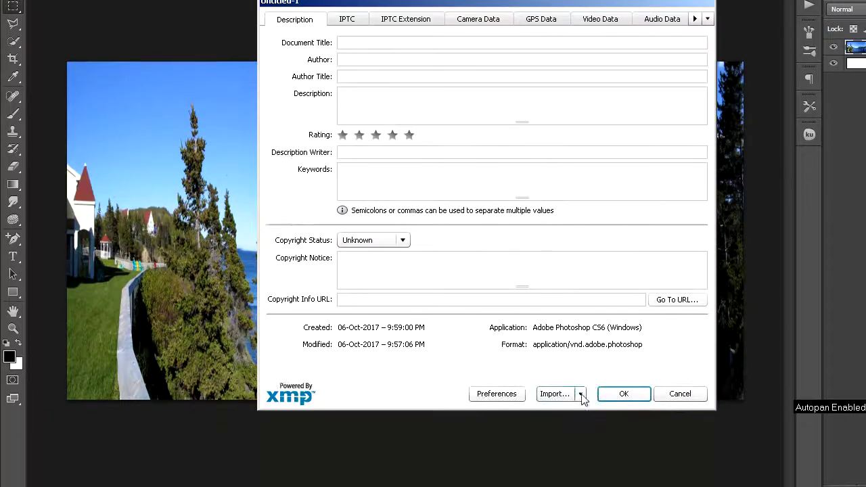
{"action": "left_click", "coordinate": [581, 395]}
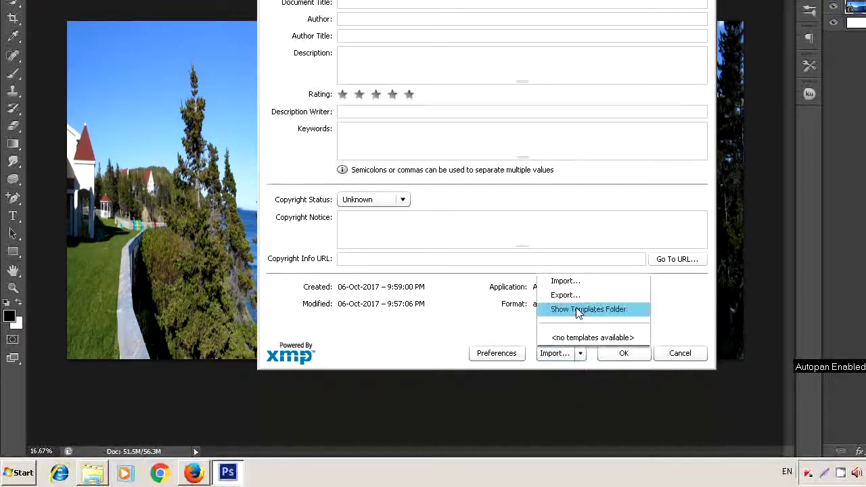
{"action": "left_click", "coordinate": [570, 282]}
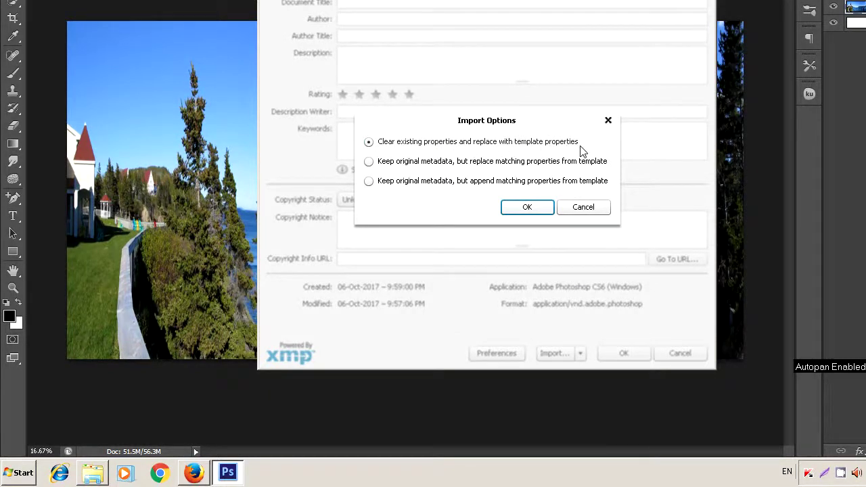
{"action": "left_click", "coordinate": [527, 207]}
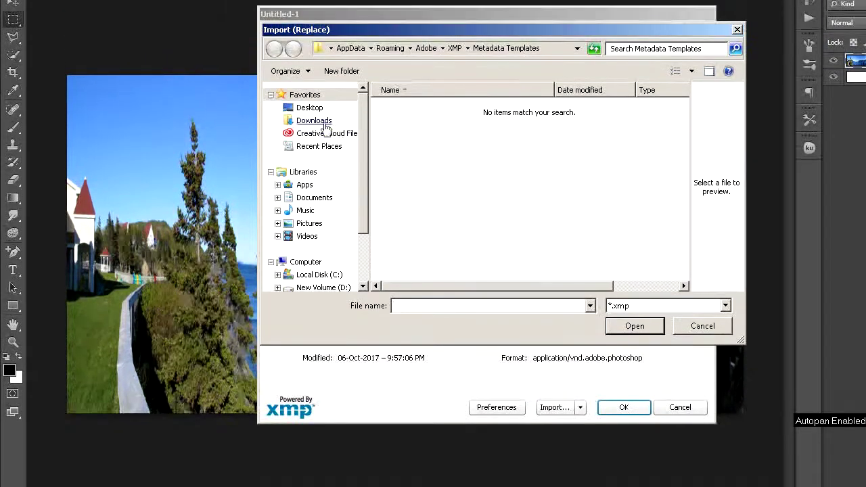
{"action": "left_click", "coordinate": [318, 122]}
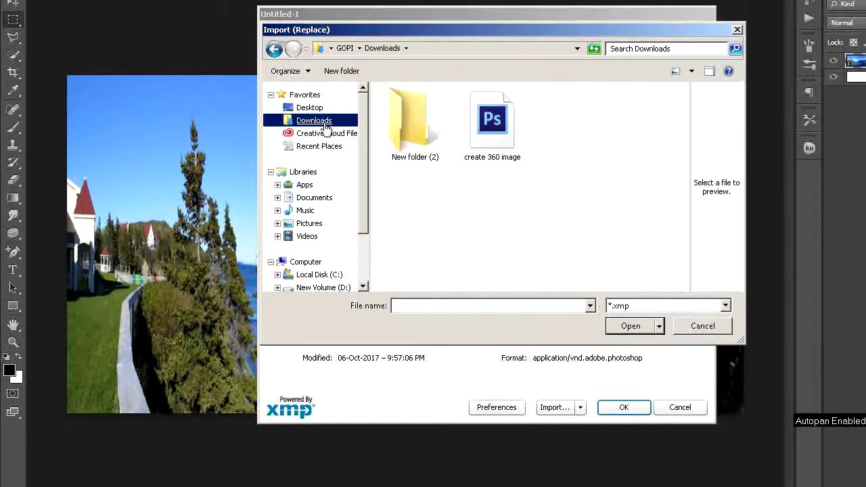
{"action": "left_click", "coordinate": [503, 129]}
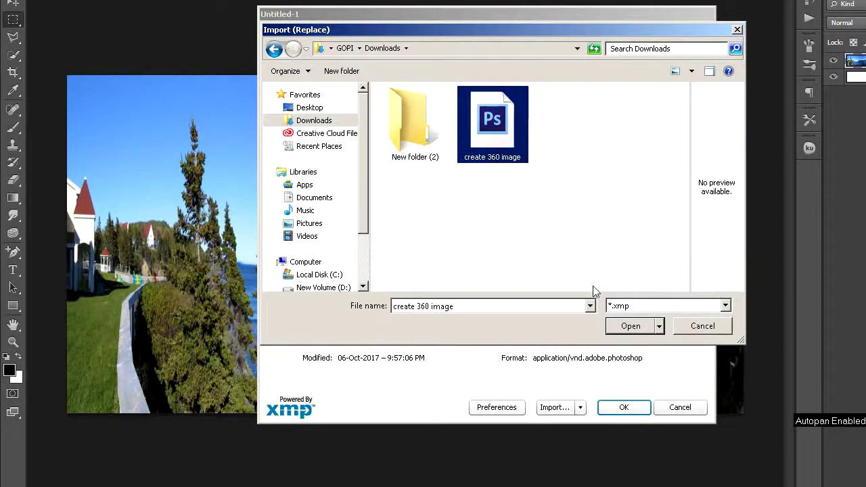
{"action": "left_click", "coordinate": [644, 328]}
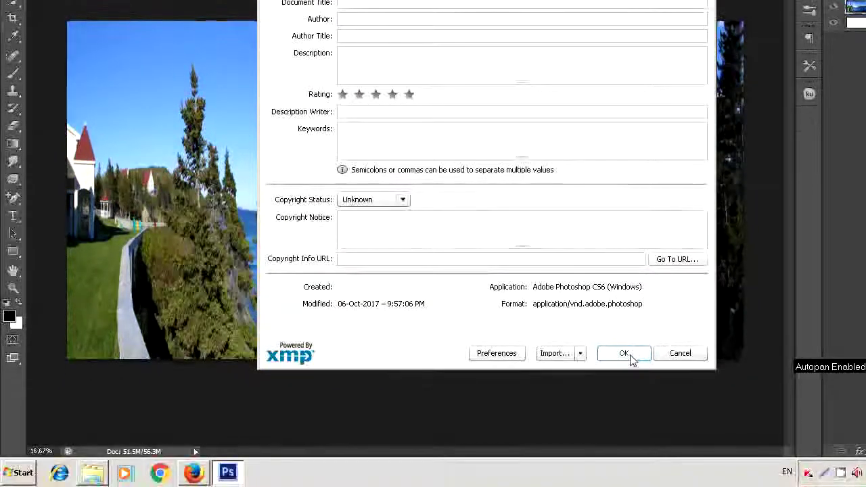
{"action": "left_click", "coordinate": [630, 357]}
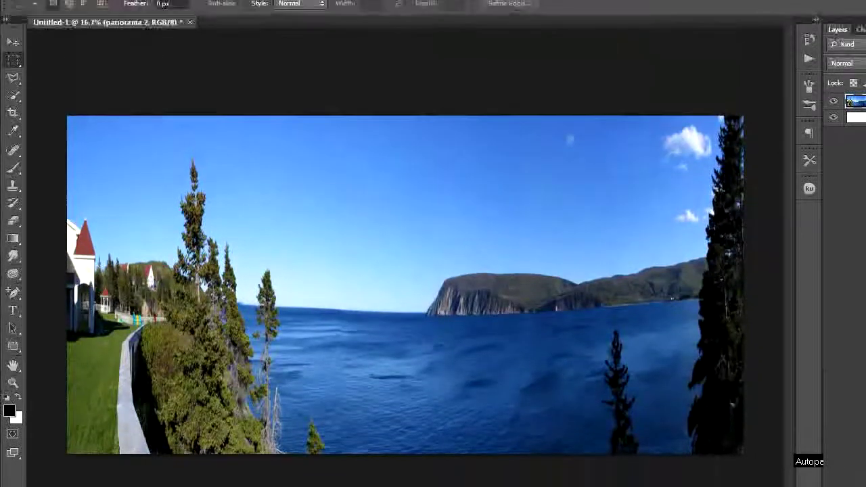
{"action": "left_click", "coordinate": [37, 10]}
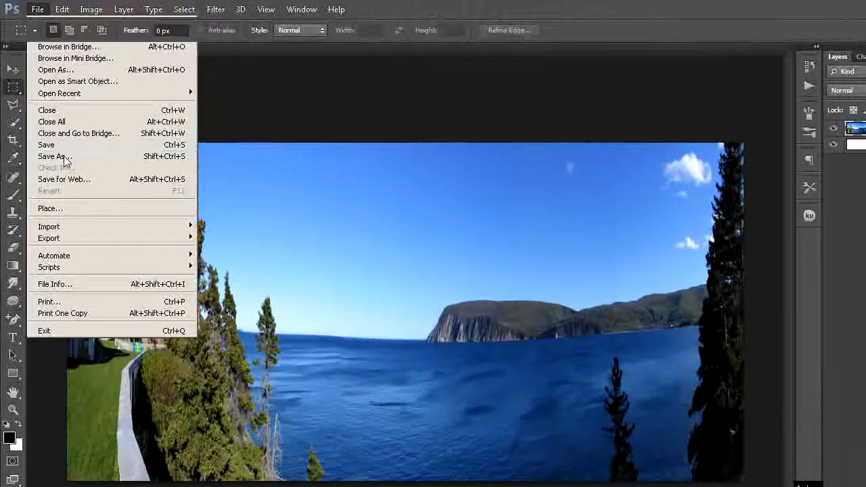
Save the panorama to the Desktop as JPEG '360 image' at Medium quality
{"action": "left_click", "coordinate": [65, 156]}
{"action": "key", "text": "BackSpace"}
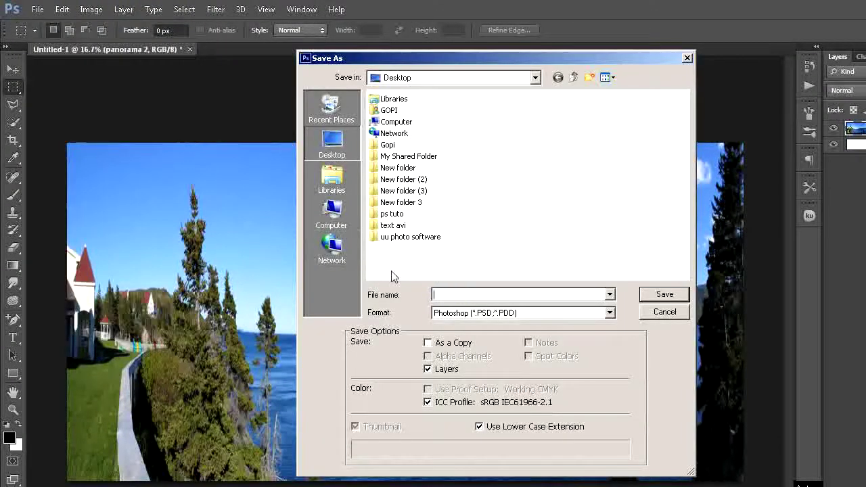
{"action": "type", "text": "3"}
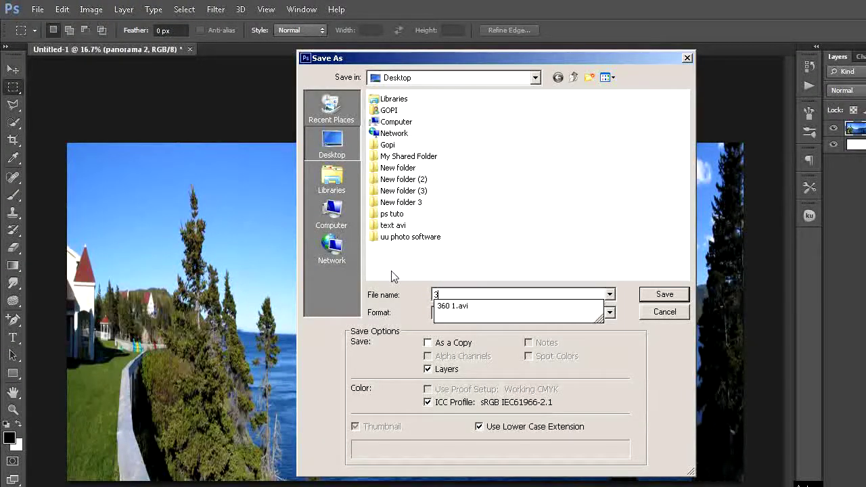
{"action": "type", "text": "60"}
{"action": "type", "text": " image"}
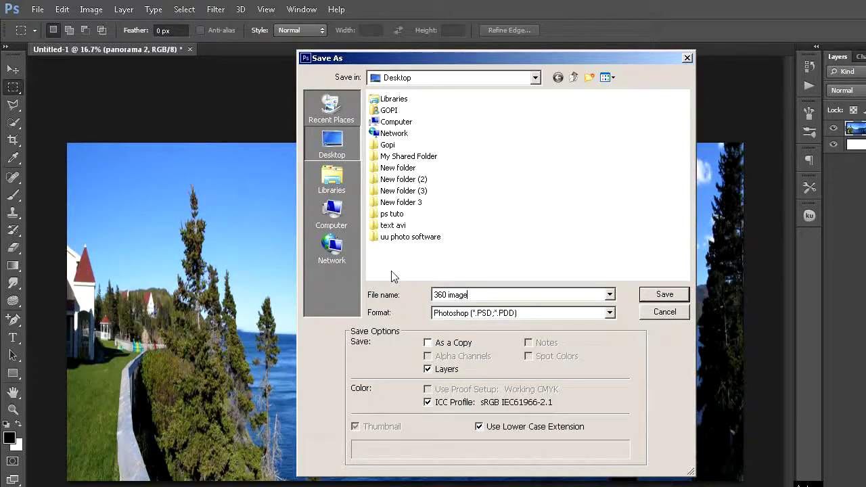
{"action": "left_click", "coordinate": [609, 313]}
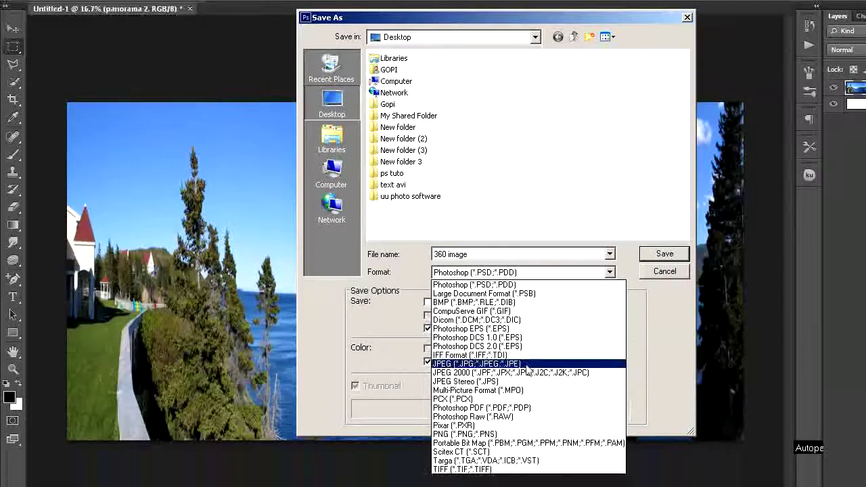
{"action": "left_click", "coordinate": [477, 404]}
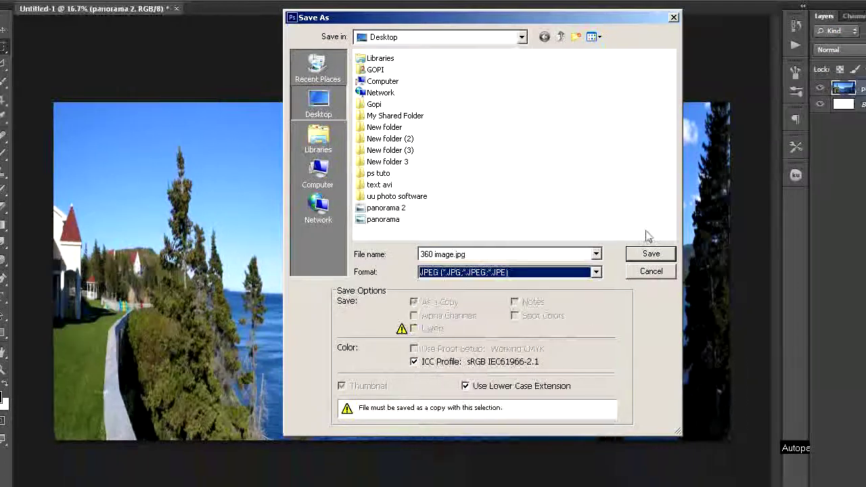
{"action": "left_click", "coordinate": [637, 255]}
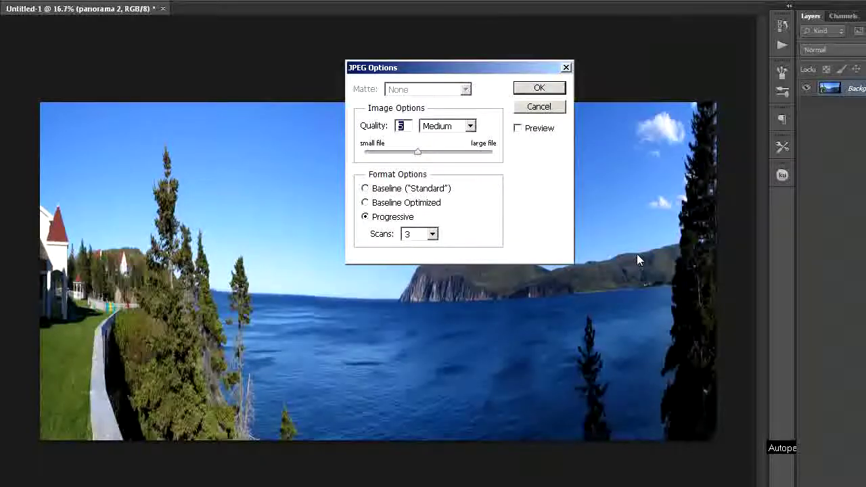
{"action": "left_click", "coordinate": [470, 127]}
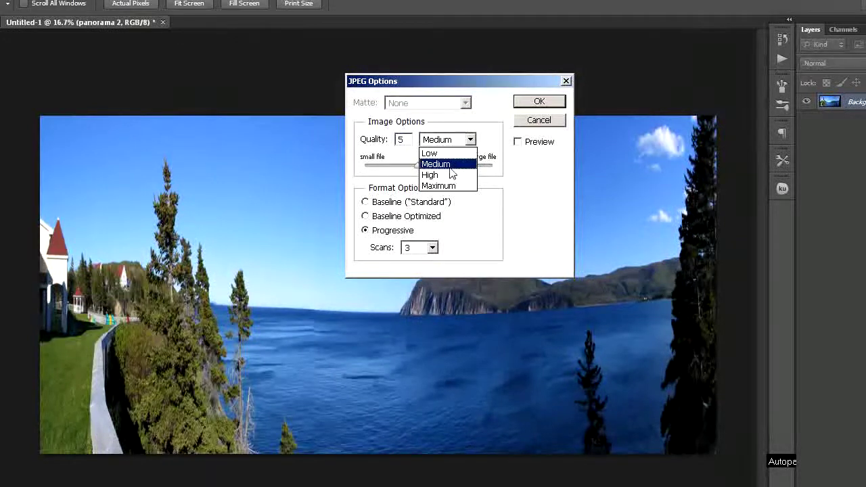
{"action": "left_click", "coordinate": [450, 164]}
{"action": "left_click", "coordinate": [539, 100]}
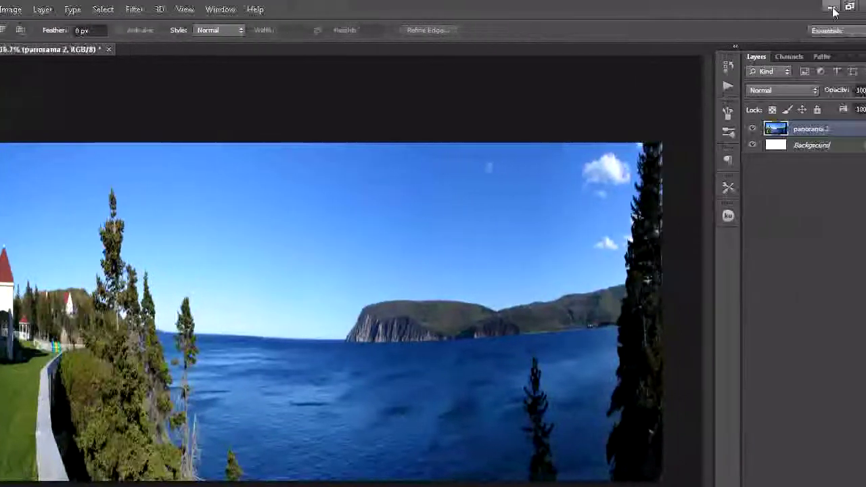
Preview the saved '360 image' JPEG from the desktop in Windows Photo Viewer, then close it
{"action": "left_click", "coordinate": [799, 13]}
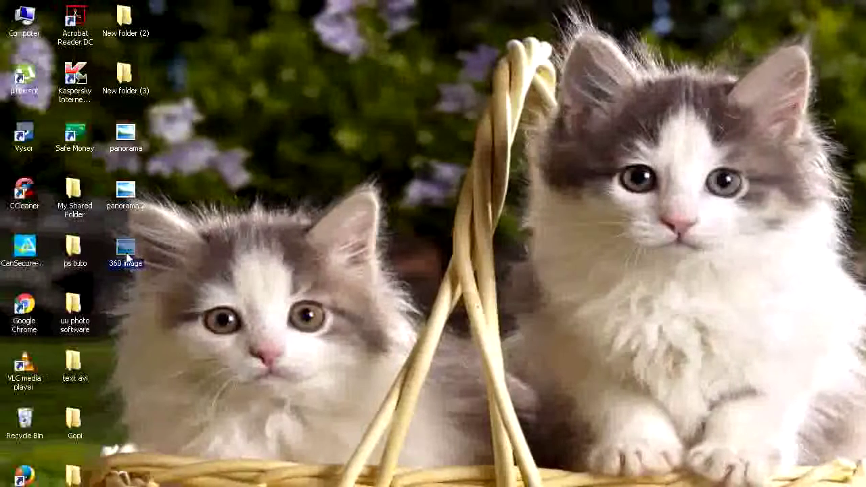
{"action": "double_click", "coordinate": [126, 254]}
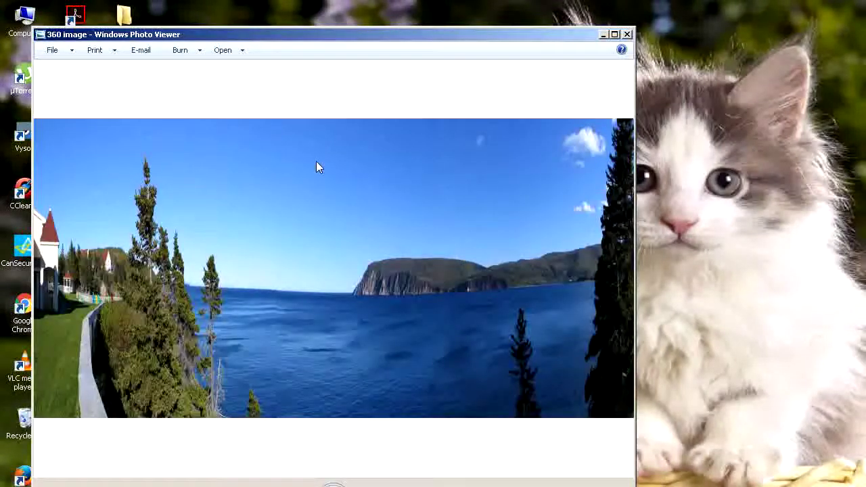
{"action": "left_click", "coordinate": [627, 34]}
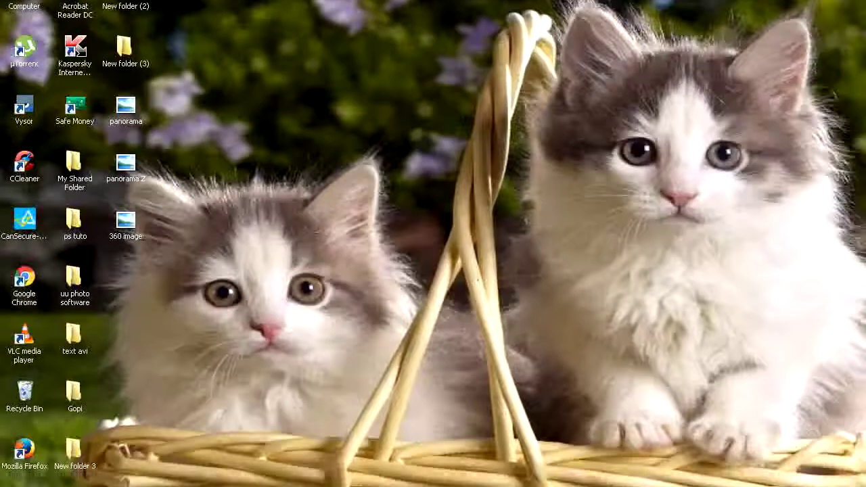